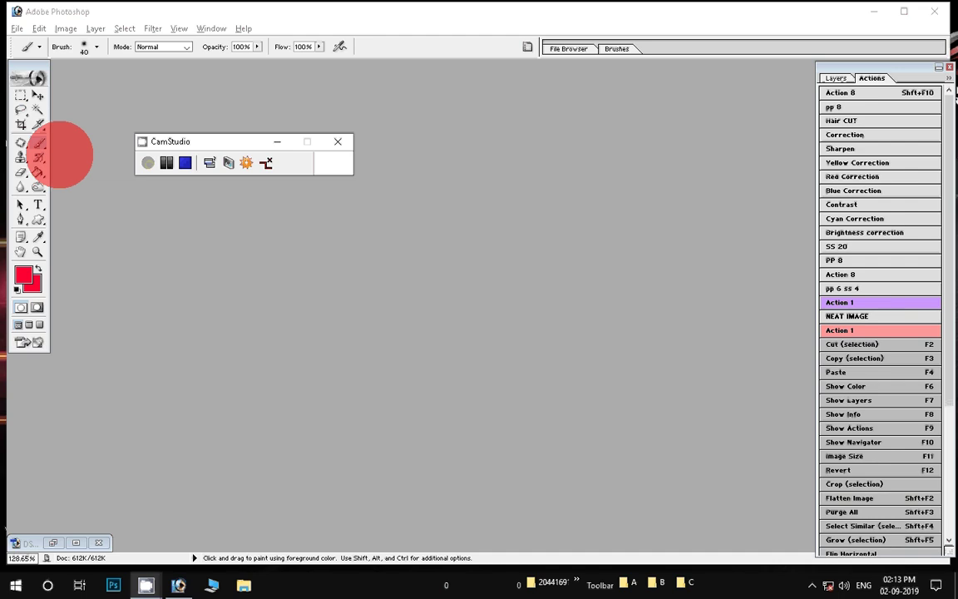
Import through WIA Support from the Canon MG2500 scanner, choosing Custom Settings.
{"action": "left_click", "coordinate": [16, 29]}
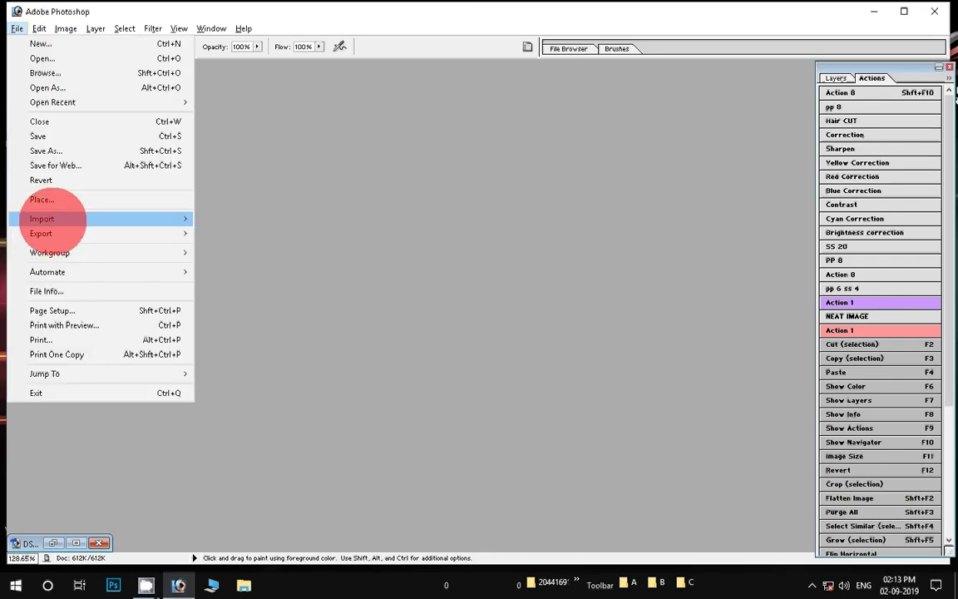
{"action": "left_click", "coordinate": [256, 277]}
{"action": "left_click", "coordinate": [567, 375]}
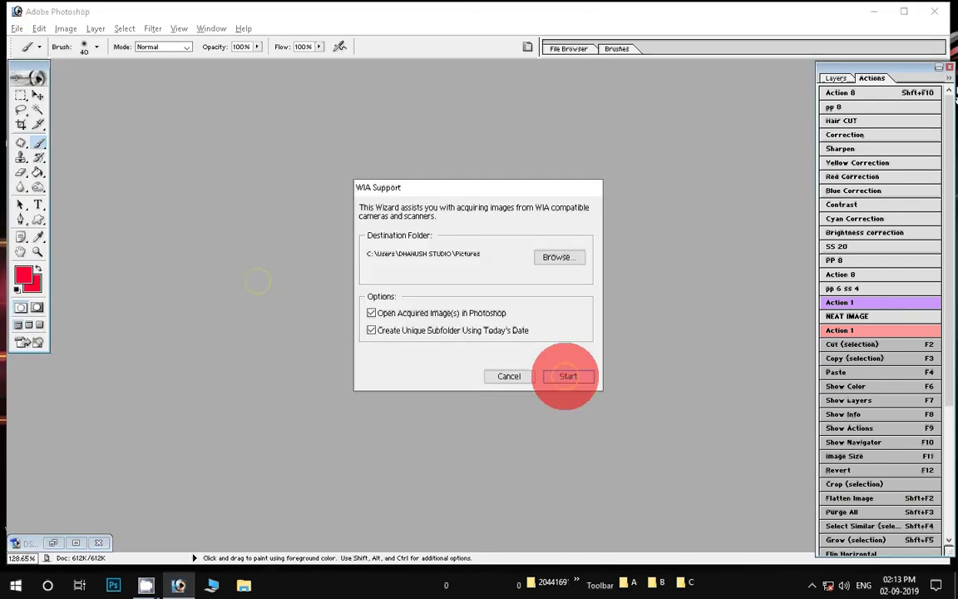
{"action": "left_click", "coordinate": [277, 585]}
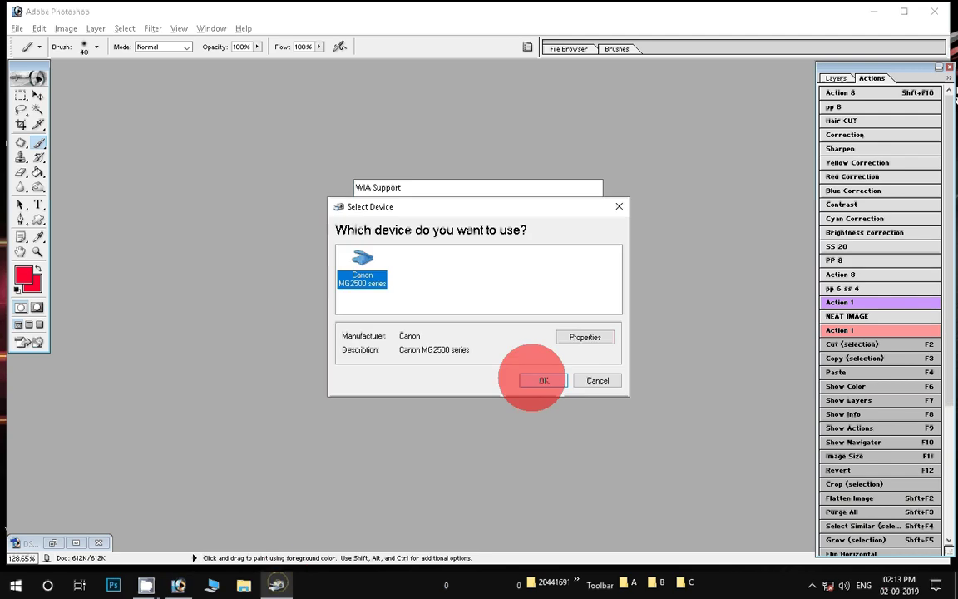
{"action": "left_click", "coordinate": [536, 380]}
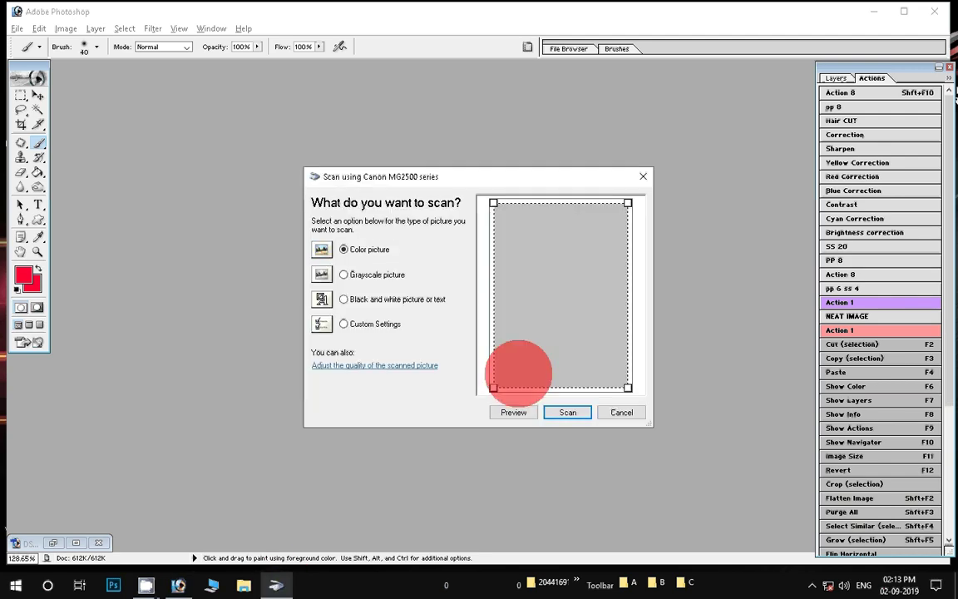
{"action": "left_click", "coordinate": [376, 324]}
Preview the scanner bed in the Canon MG2500 scan dialog.
{"action": "left_click", "coordinate": [503, 413]}
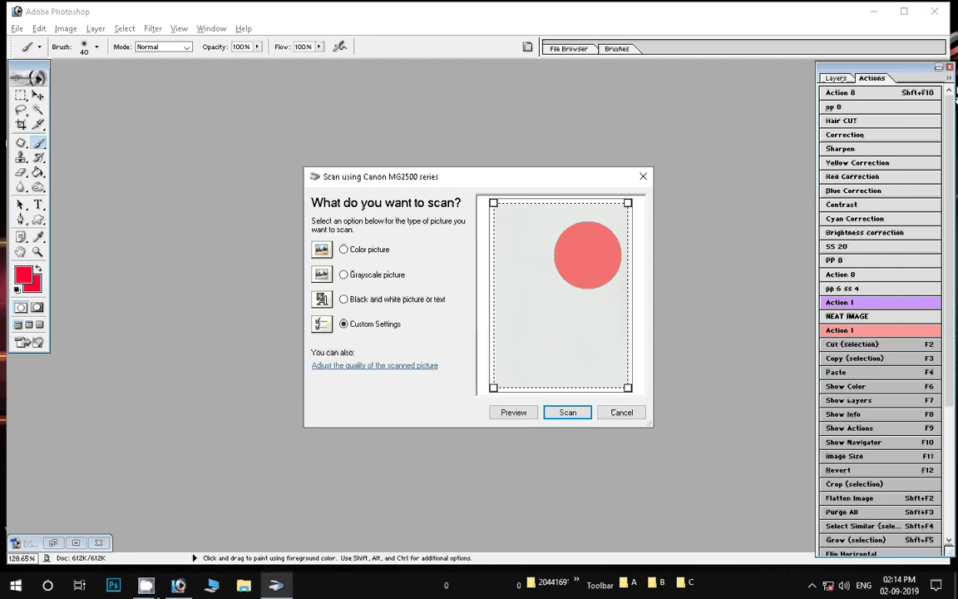
Scan the page so it opens in Photoshop as Scan.bmp.
{"action": "left_click", "coordinate": [568, 413]}
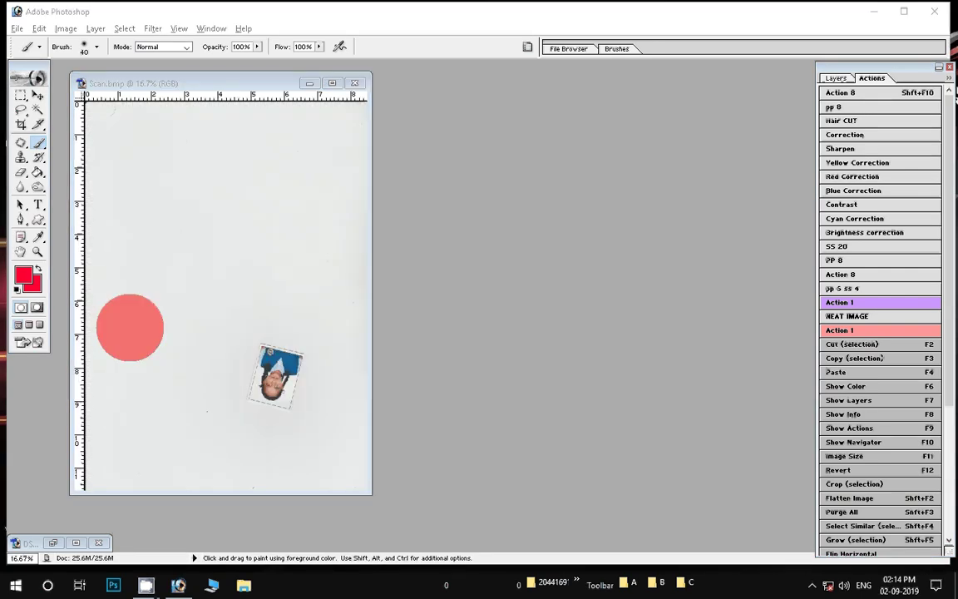
Rotate the Scan.bmp canvas 180° and zoom in on the passport photo.
{"action": "left_click", "coordinate": [65, 29]}
{"action": "left_click", "coordinate": [209, 161]}
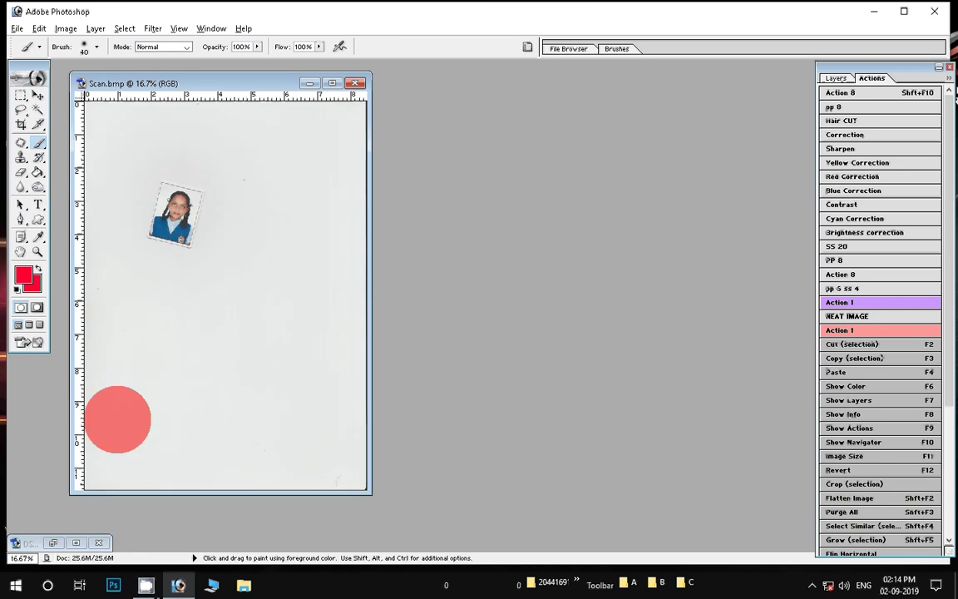
{"action": "left_click", "coordinate": [146, 585]}
{"action": "mouse_move", "coordinate": [76, 507]}
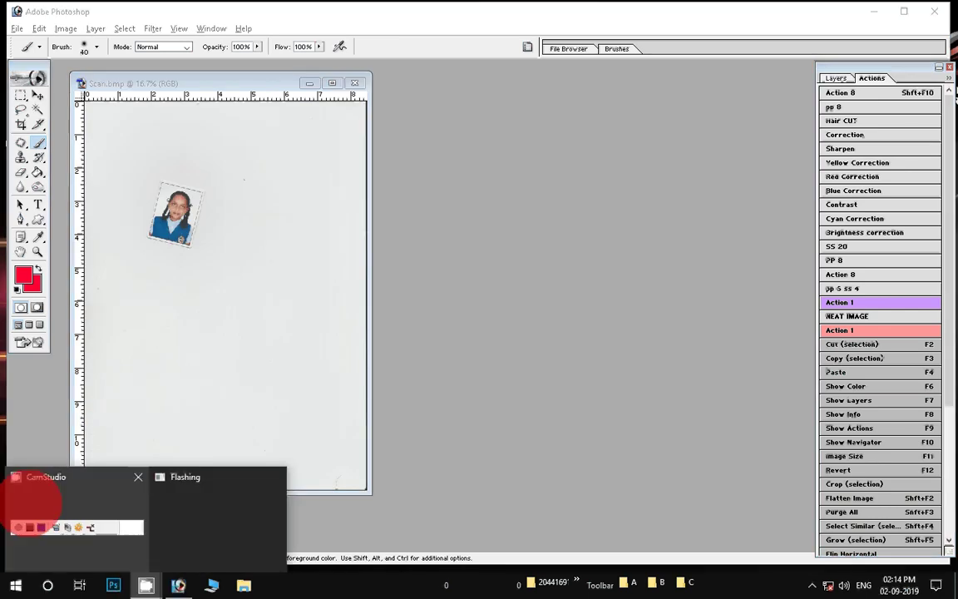
{"action": "left_click", "coordinate": [33, 502]}
{"action": "left_click", "coordinate": [336, 141]}
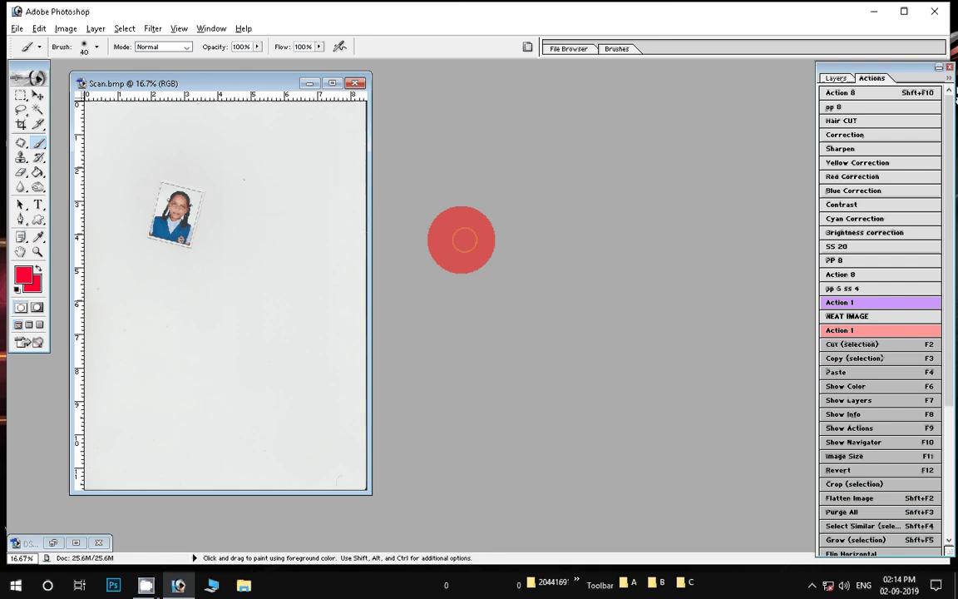
{"action": "left_click_drag", "start_coordinate": [212, 83], "coordinate": [430, 92]}
{"action": "left_click_drag", "start_coordinate": [366, 178], "coordinate": [502, 308]}
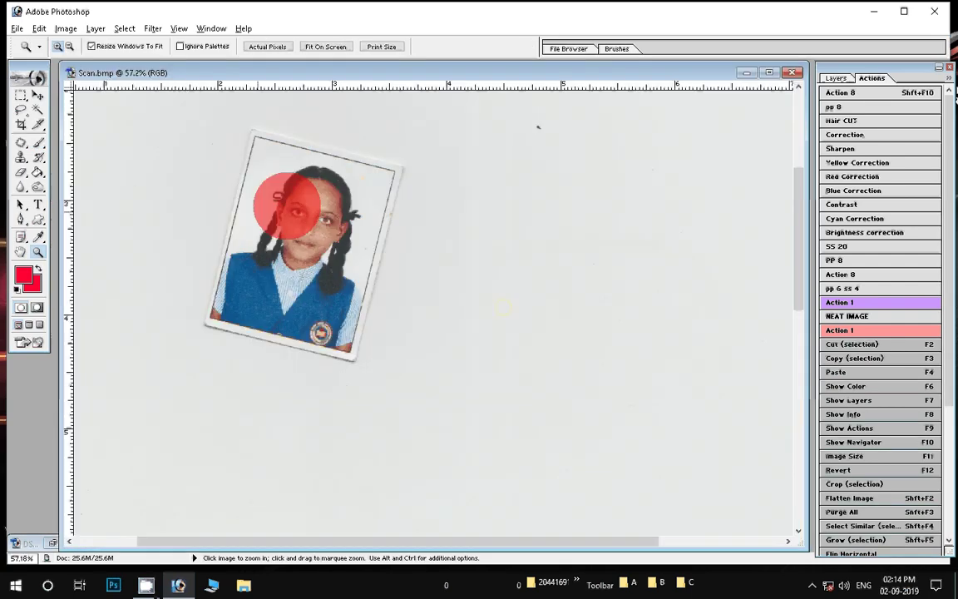
Copy the tilted photo onto a new layer and rotate that copy -12.6° upright.
{"action": "key", "text": "m"}
{"action": "left_click_drag", "start_coordinate": [181, 113], "coordinate": [422, 379]}
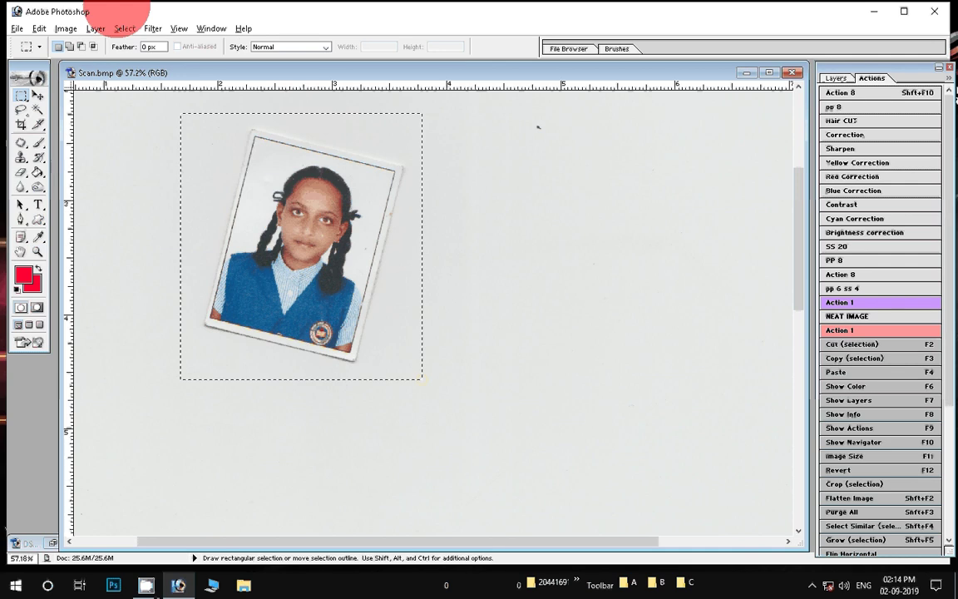
{"action": "left_click", "coordinate": [251, 88]}
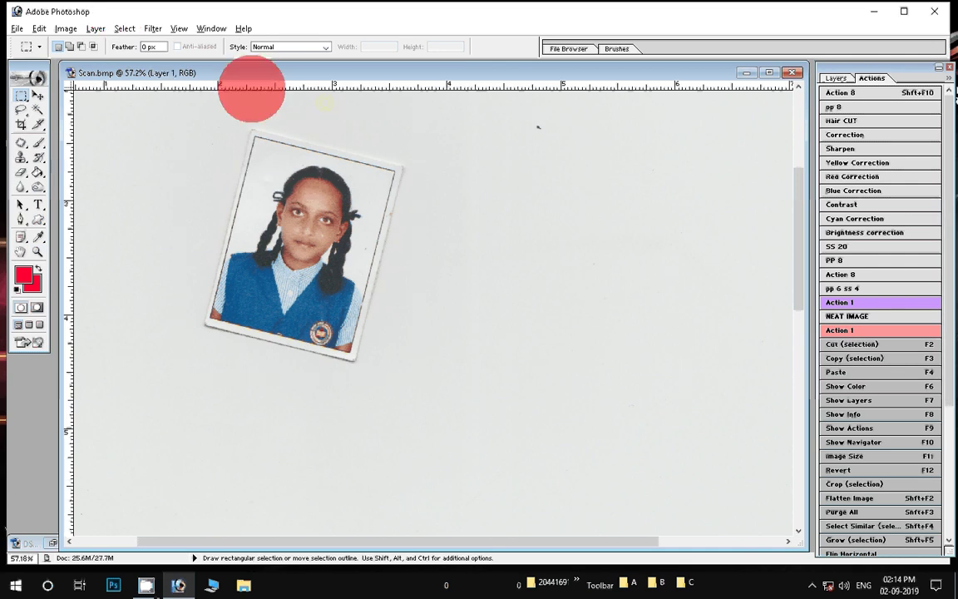
{"action": "key", "text": "ctrl+t"}
{"action": "left_click_drag", "start_coordinate": [531, 166], "coordinate": [508, 118]}
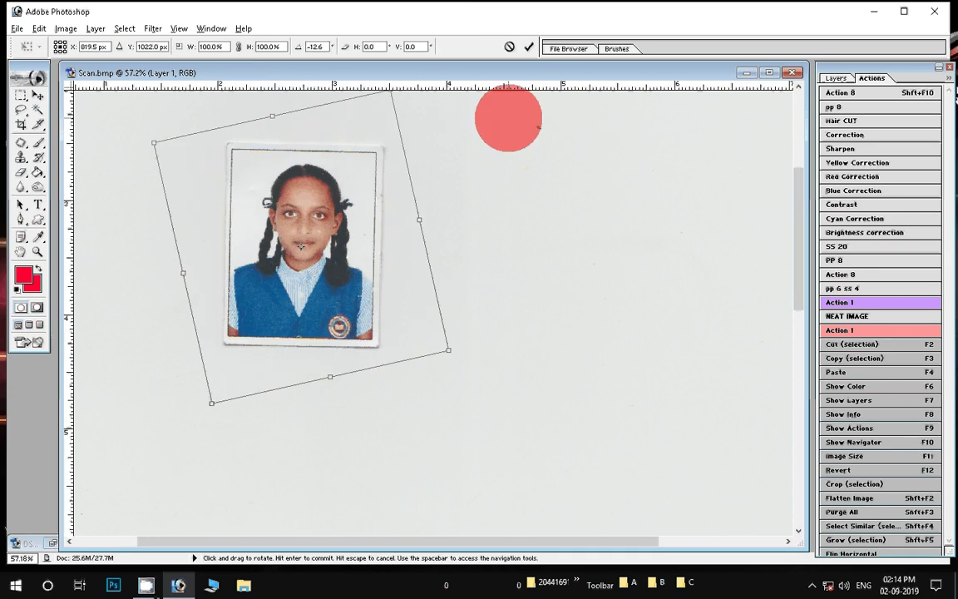
{"action": "key", "text": "Return"}
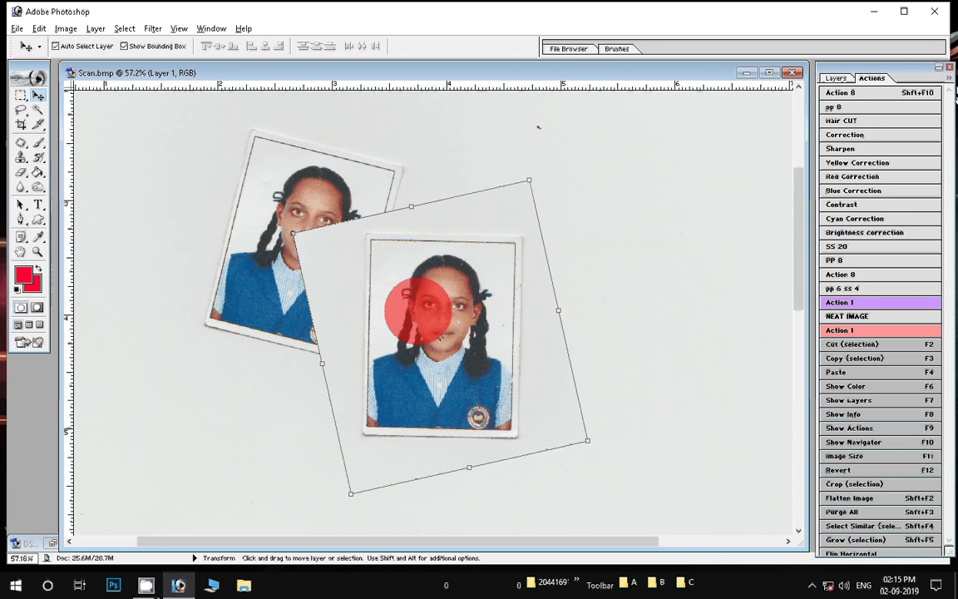
{"action": "key", "text": "Return"}
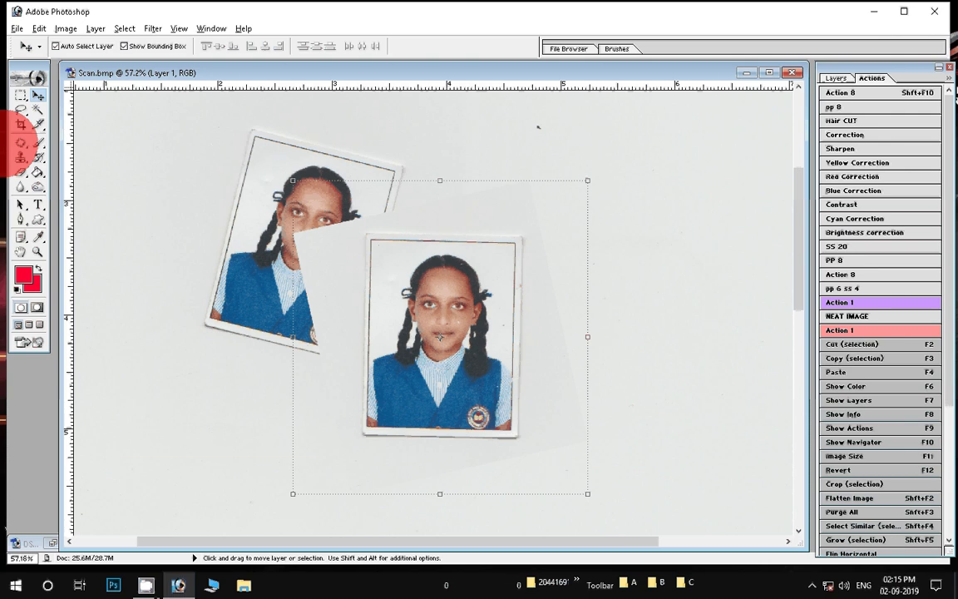
Crop to the upright photo at 3.4 × 4.4 cm, 300 pixels/inch.
{"action": "left_click", "coordinate": [21, 123]}
{"action": "left_click_drag", "start_coordinate": [371, 242], "coordinate": [481, 407]}
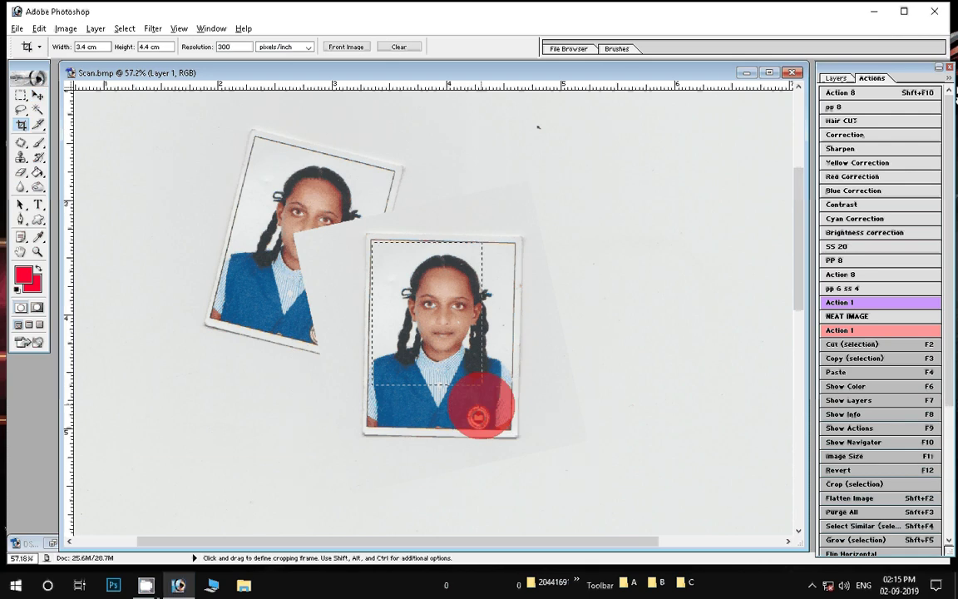
{"action": "left_click_drag", "start_coordinate": [480, 407], "coordinate": [514, 426]}
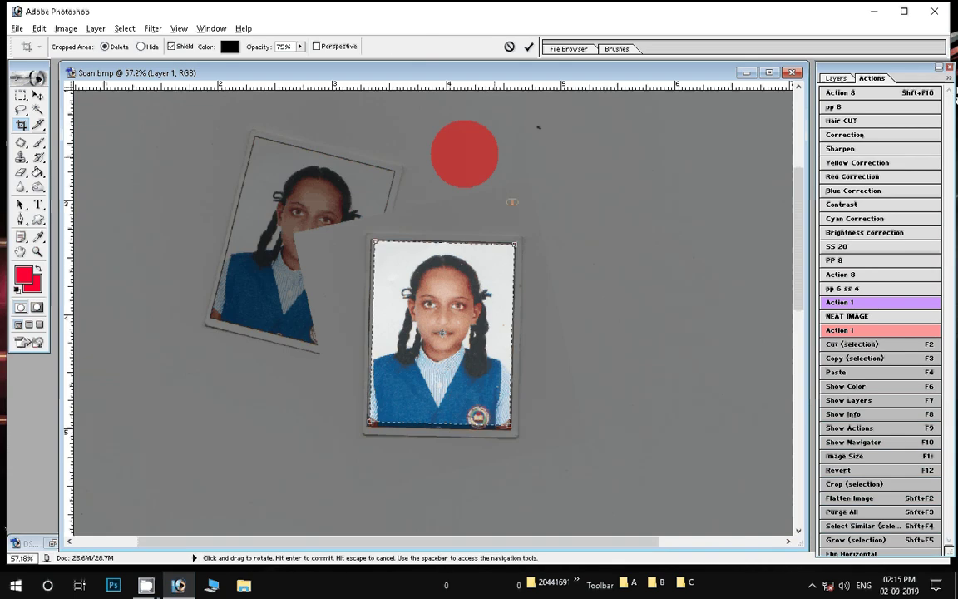
{"action": "key", "text": "Return"}
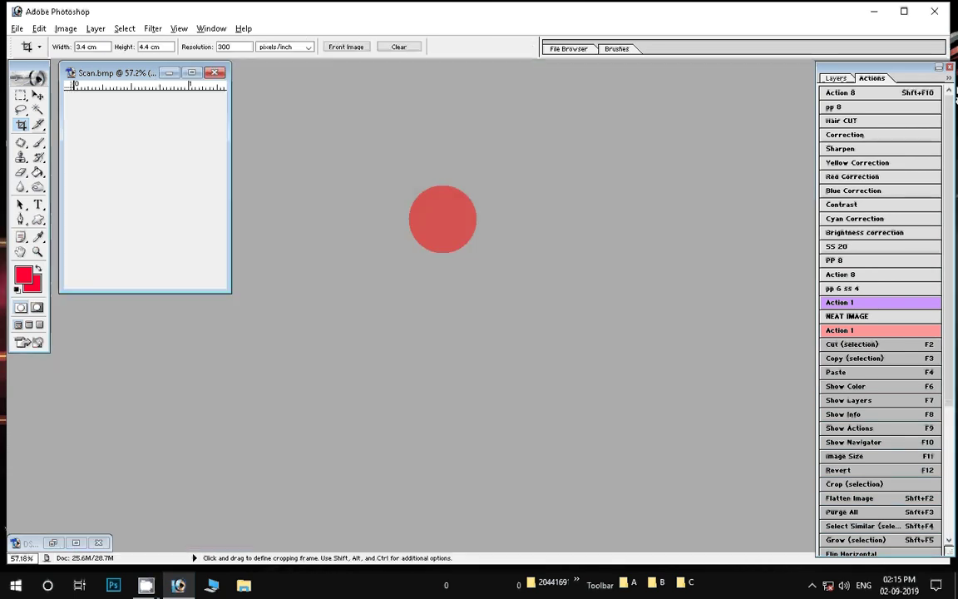
Flatten the cropped photo and brighten it with the saved correction action.
{"action": "key", "text": "z"}
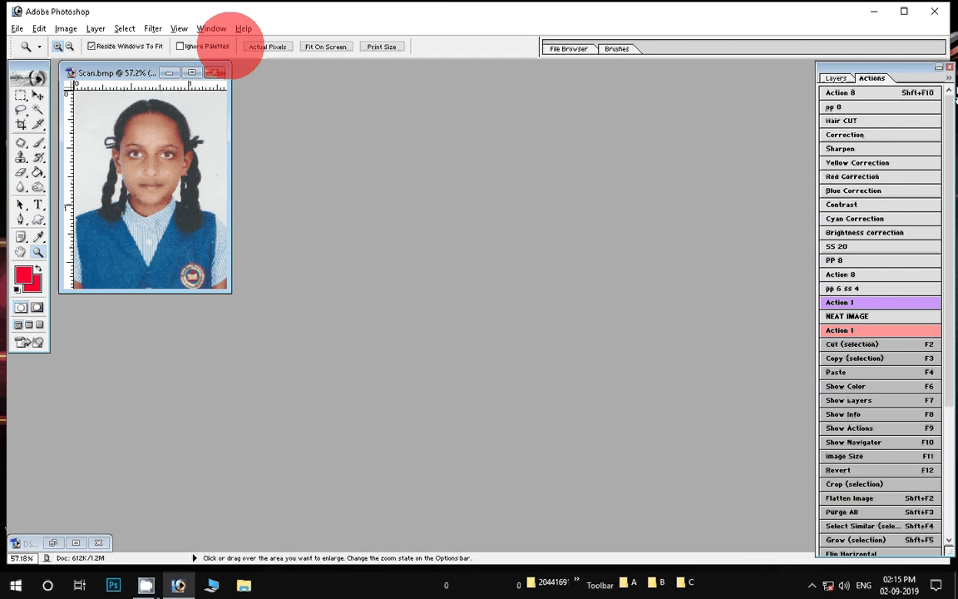
{"action": "left_click", "coordinate": [152, 29]}
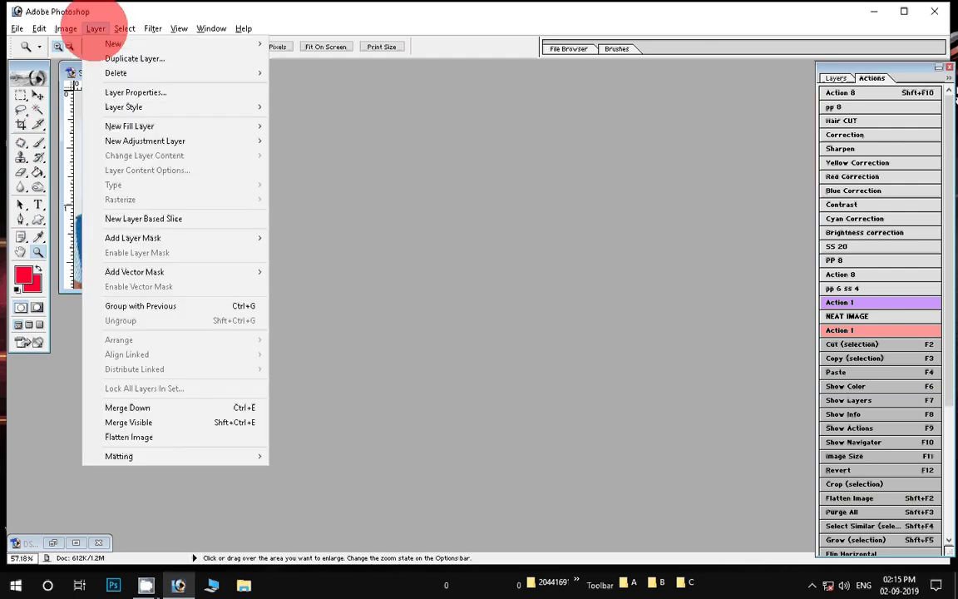
{"action": "left_click", "coordinate": [156, 434]}
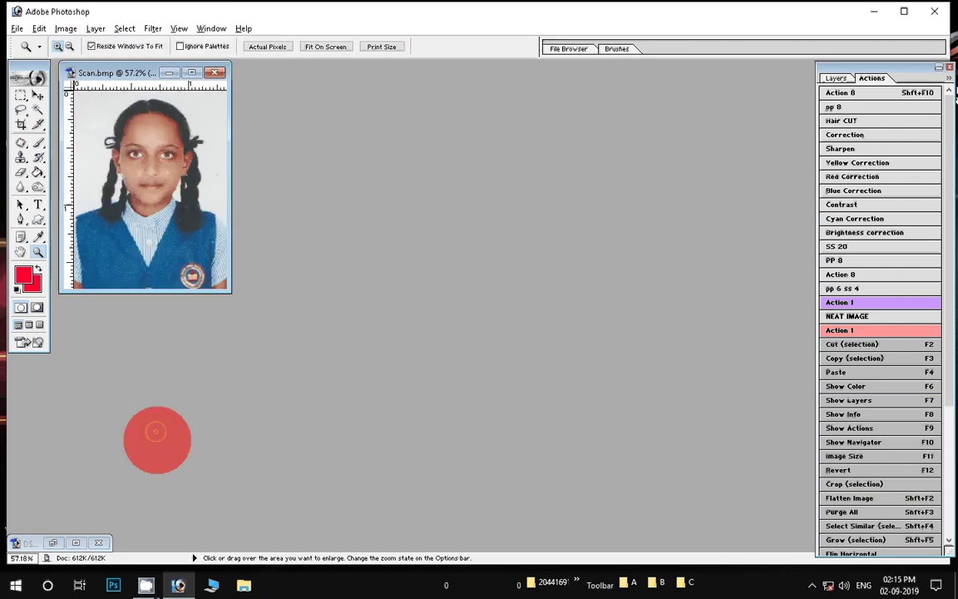
{"action": "left_click", "coordinate": [874, 220]}
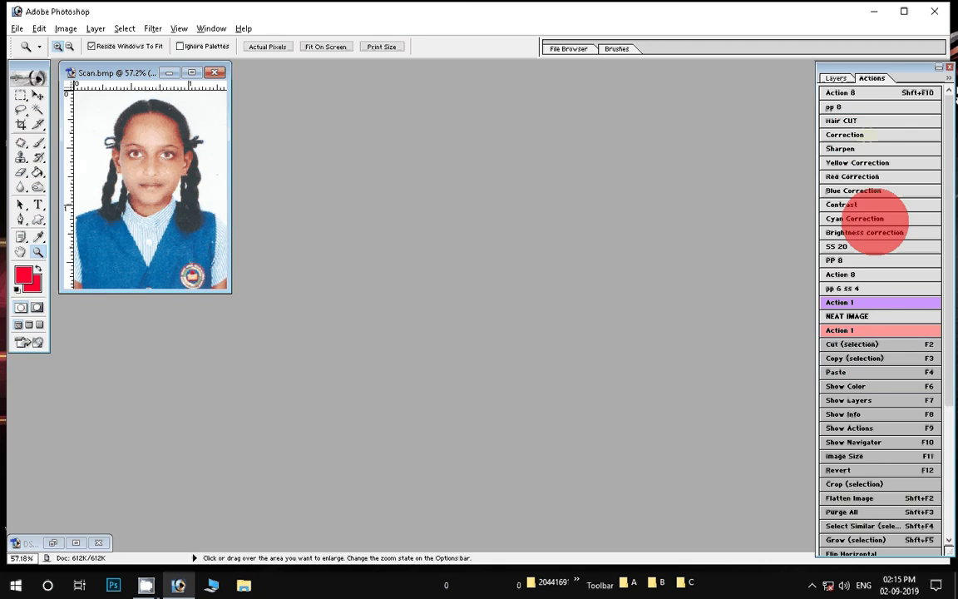
Patch away the white speck on the cheek, then fit the photo on screen.
{"action": "left_click_drag", "start_coordinate": [250, 235], "coordinate": [89, 148]}
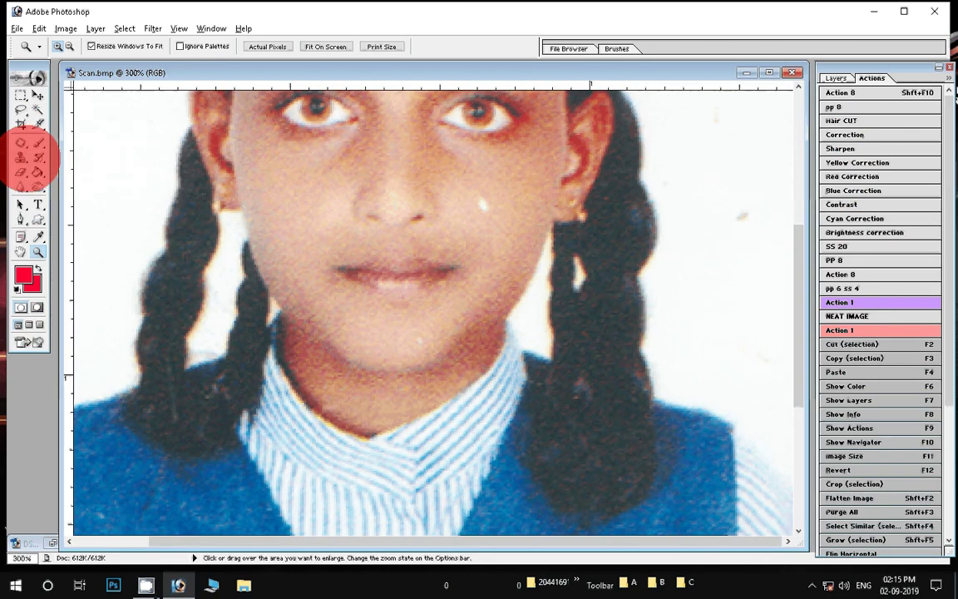
{"action": "left_click", "coordinate": [21, 143]}
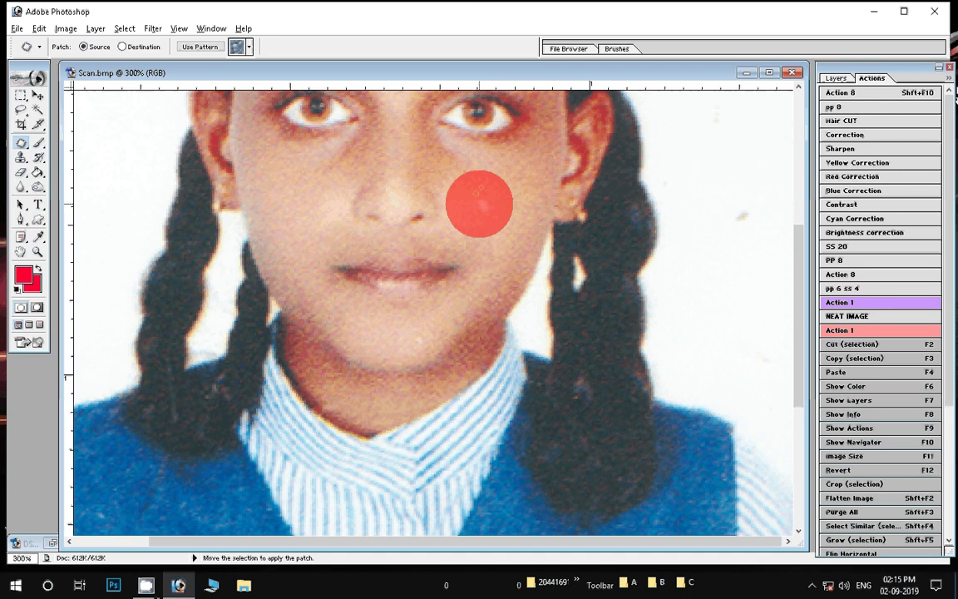
{"action": "key", "text": "z"}
{"action": "key", "text": "ctrl+0"}
{"action": "left_click_drag", "start_coordinate": [275, 73], "coordinate": [265, 76]}
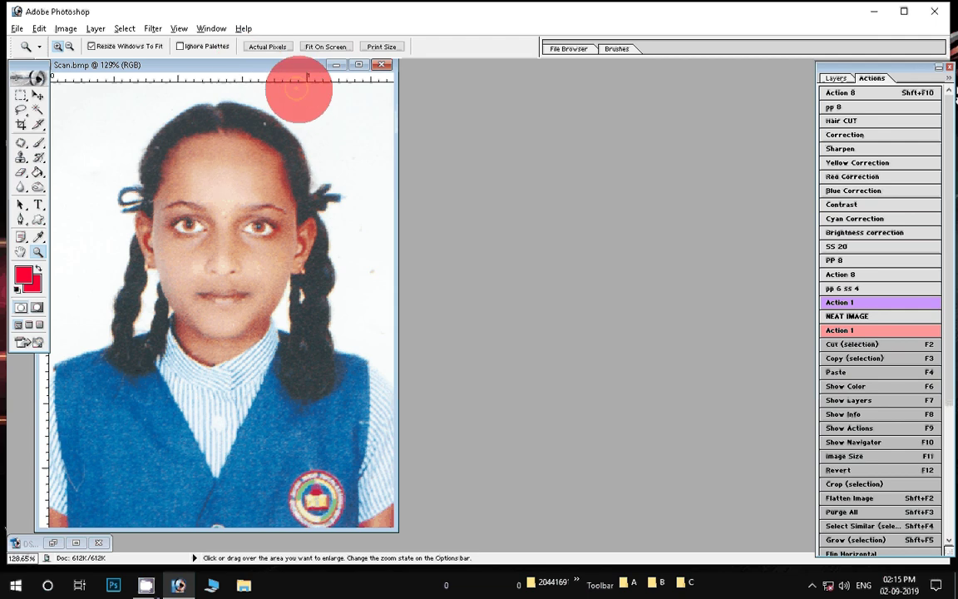
Resize Scan.bmp in Image Size, entering 18 as the new value.
{"action": "key", "text": "F11"}
{"action": "type", "text": "18"}
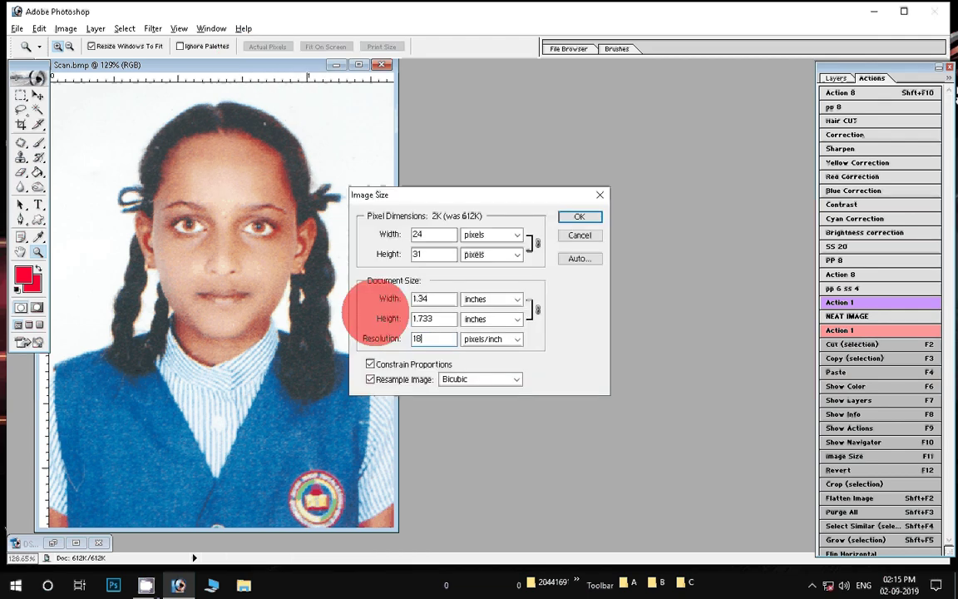
{"action": "key", "text": "Return"}
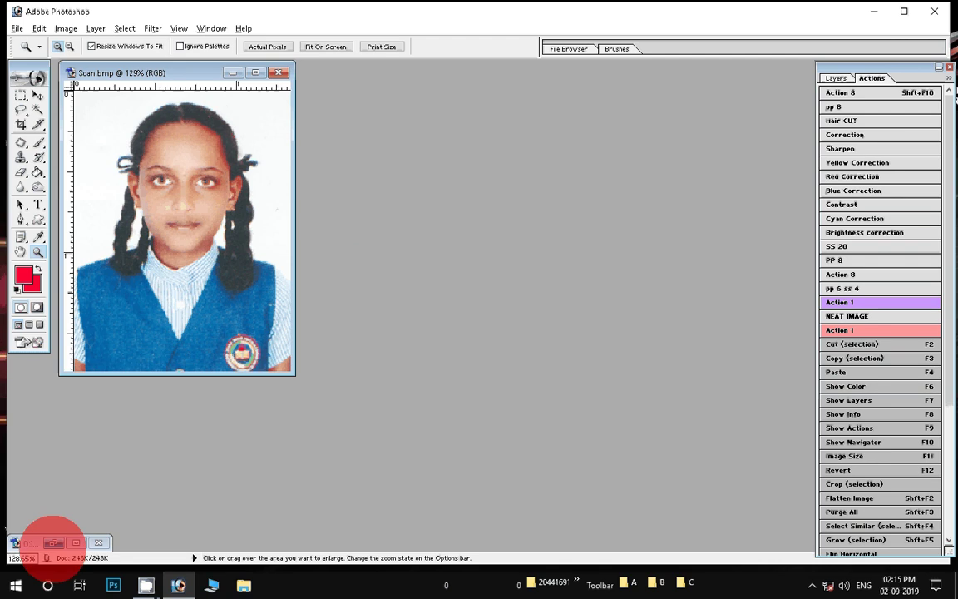
Set the DSC_0368 photo's resolution to 150 pixels/inch in Image Size.
{"action": "left_click", "coordinate": [54, 542]}
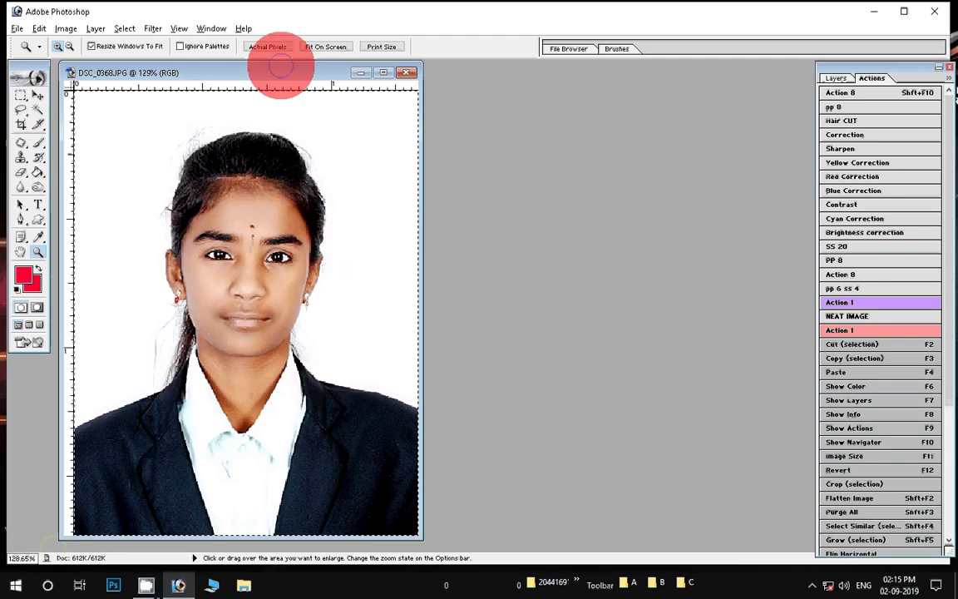
{"action": "key", "text": "F11"}
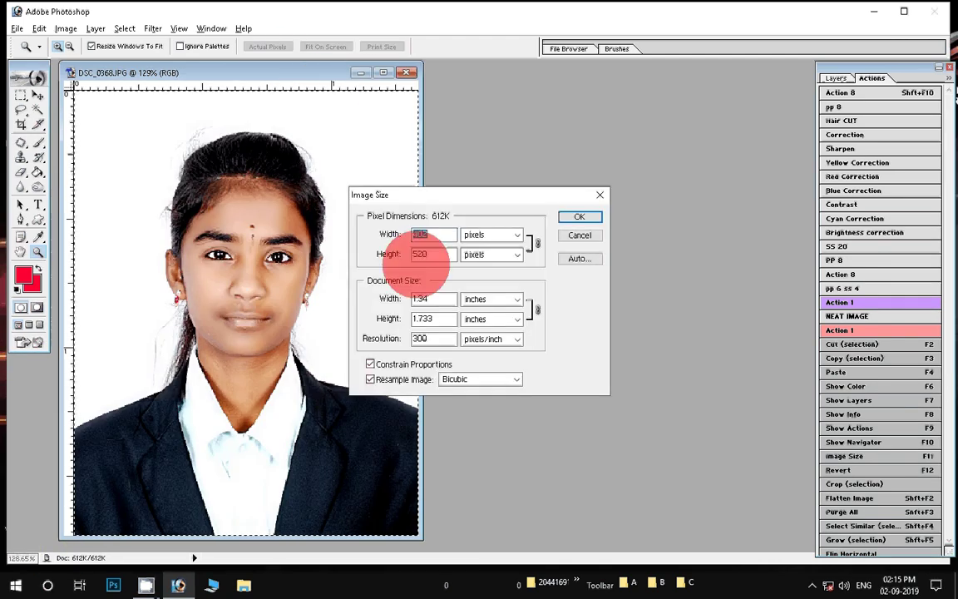
{"action": "key", "text": "Tab"}
{"action": "key", "text": "Tab"}
{"action": "key", "text": "Tab"}
{"action": "type", "text": "150"}
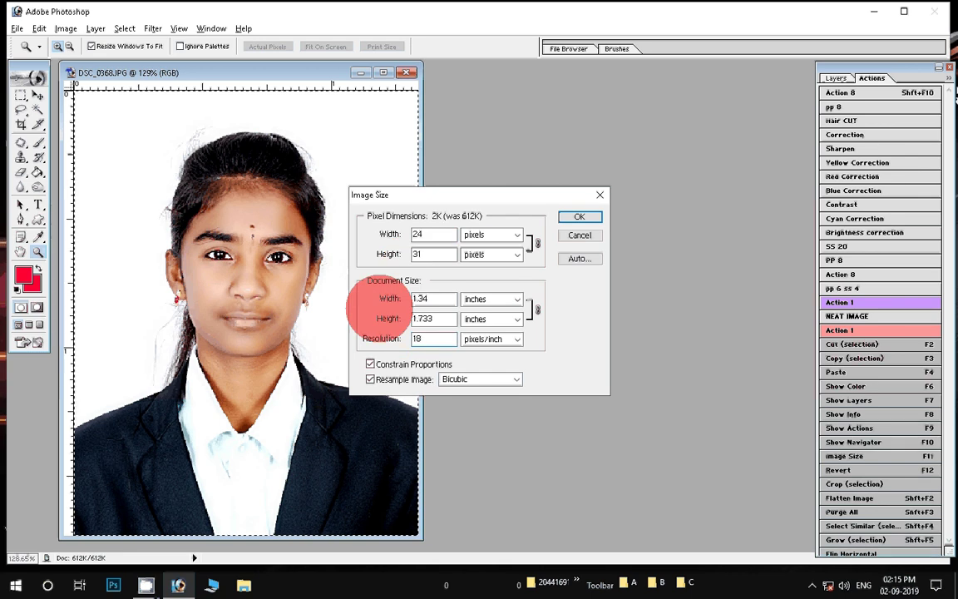
{"action": "key", "text": "Return"}
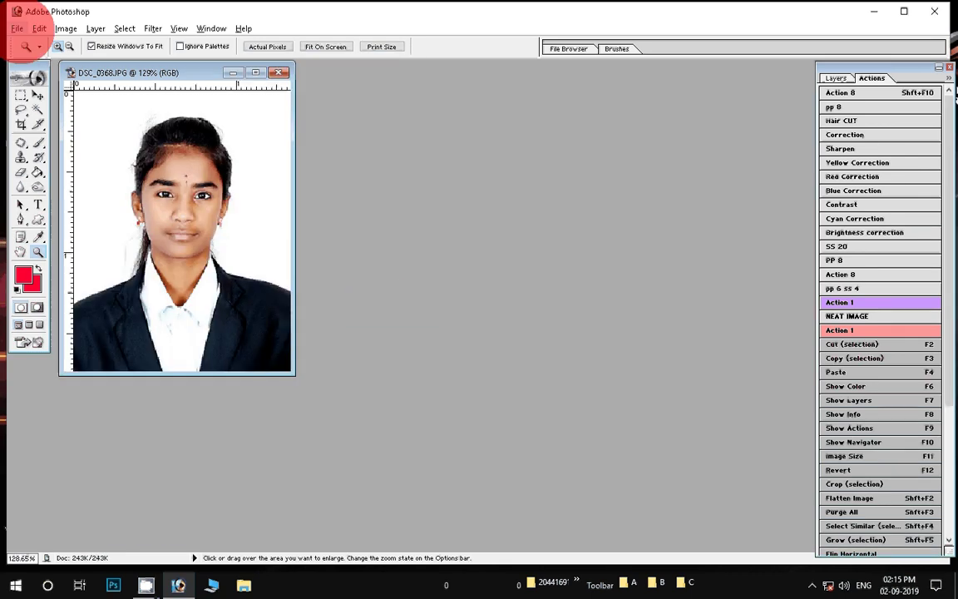
Create a blank 4 x 6 inch document and rotate it 90° CW to landscape.
{"action": "left_click", "coordinate": [17, 29]}
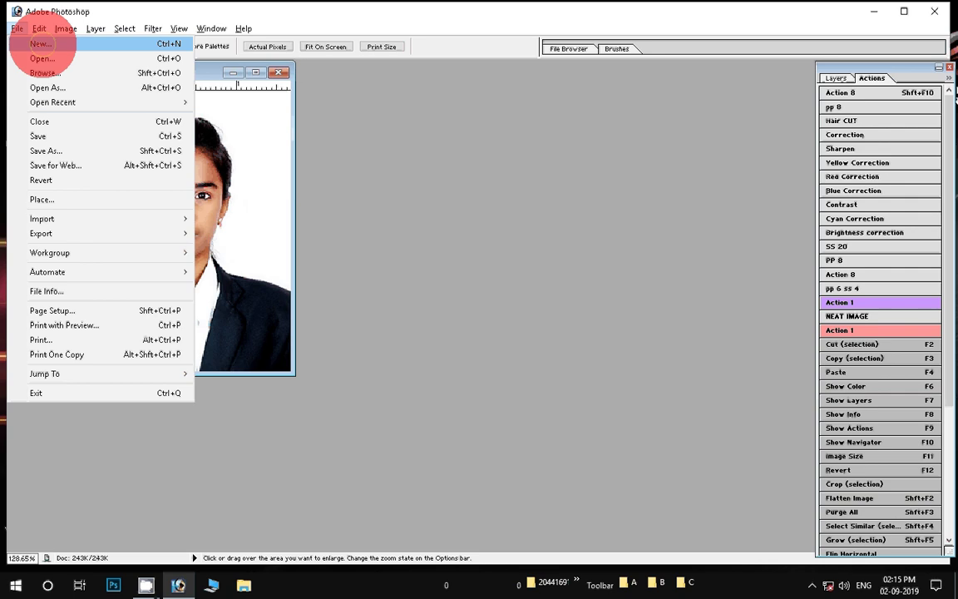
{"action": "left_click", "coordinate": [42, 43]}
{"action": "left_click", "coordinate": [414, 243]}
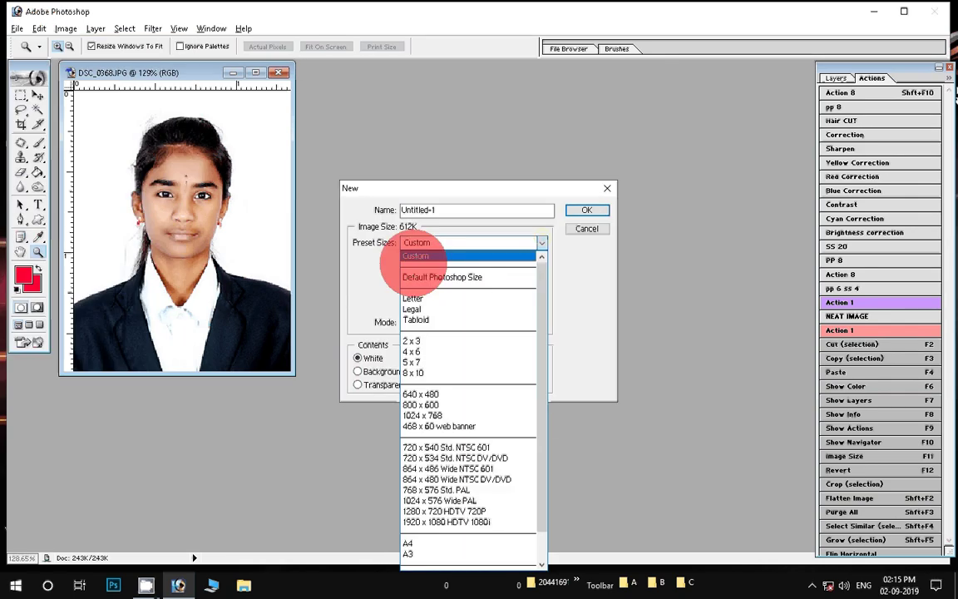
{"action": "left_click", "coordinate": [412, 351]}
{"action": "left_click", "coordinate": [586, 210]}
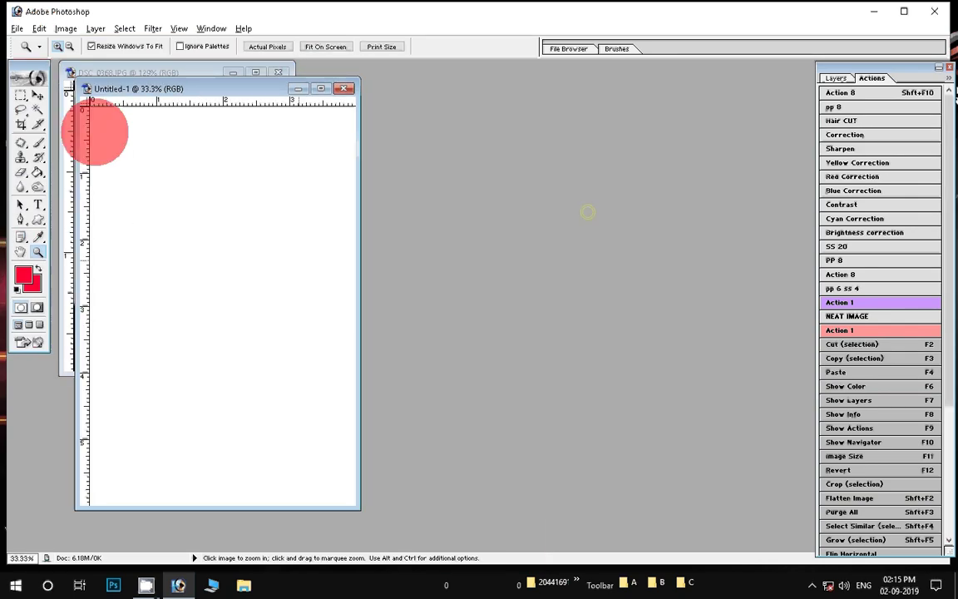
{"action": "left_click", "coordinate": [66, 29]}
{"action": "left_click", "coordinate": [189, 174]}
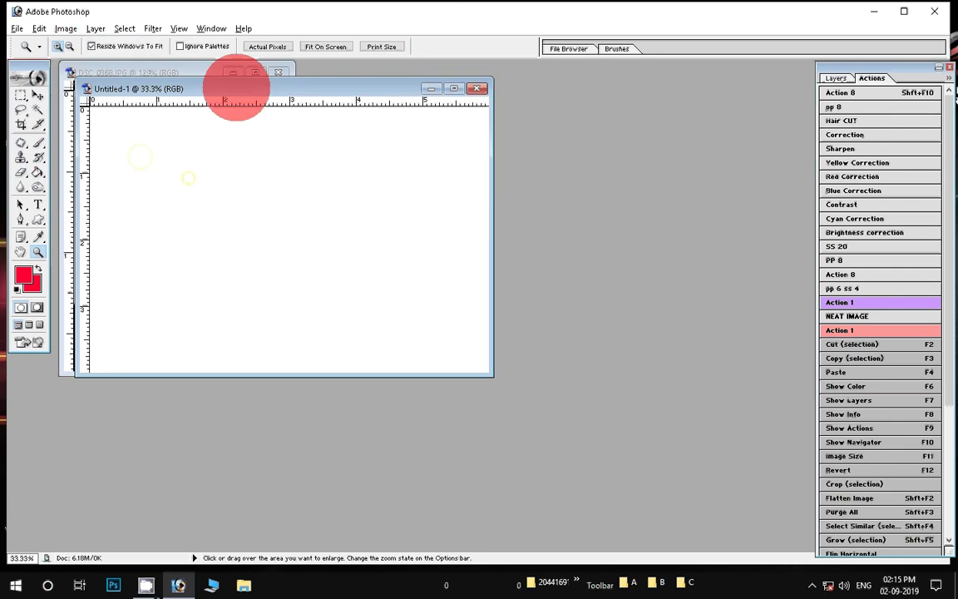
Place the passport photo on Untitled-1, rotated 90° CW, at the top-left corner.
{"action": "left_click_drag", "start_coordinate": [237, 89], "coordinate": [577, 118]}
{"action": "key", "text": "v"}
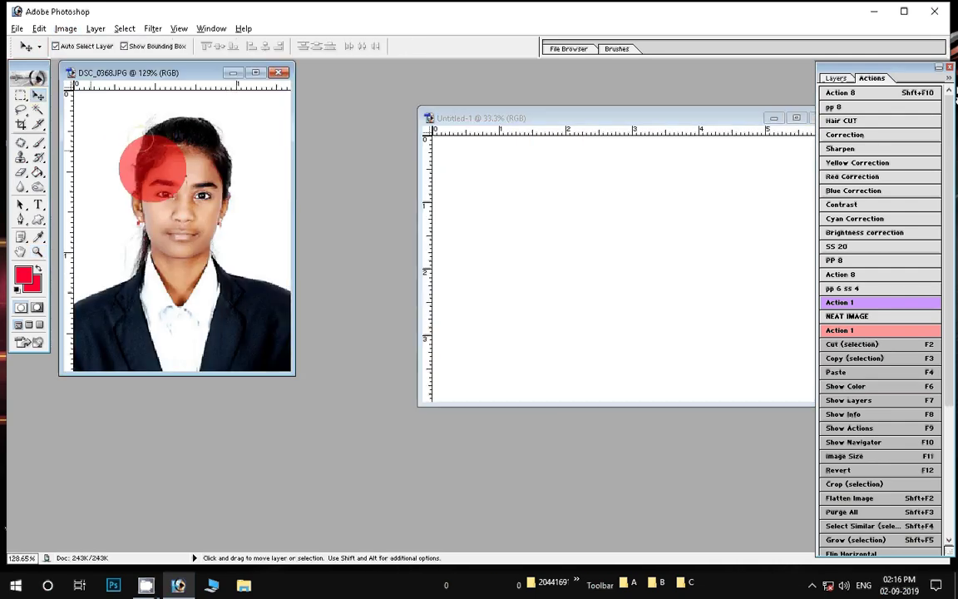
{"action": "left_click_drag", "start_coordinate": [139, 137], "coordinate": [472, 192]}
{"action": "key", "text": "ctrl+t"}
{"action": "right_click", "coordinate": [509, 151]}
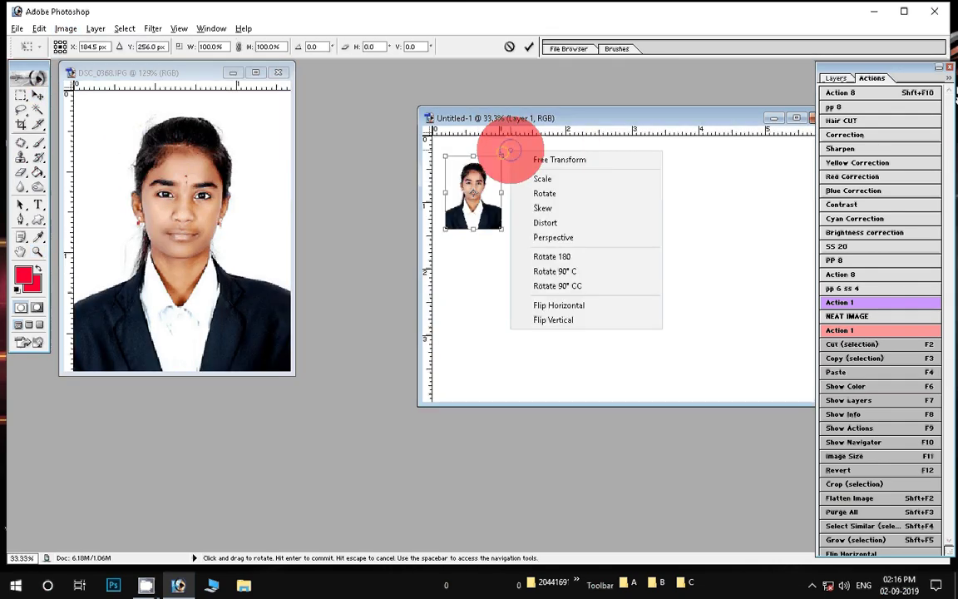
{"action": "left_click", "coordinate": [554, 271]}
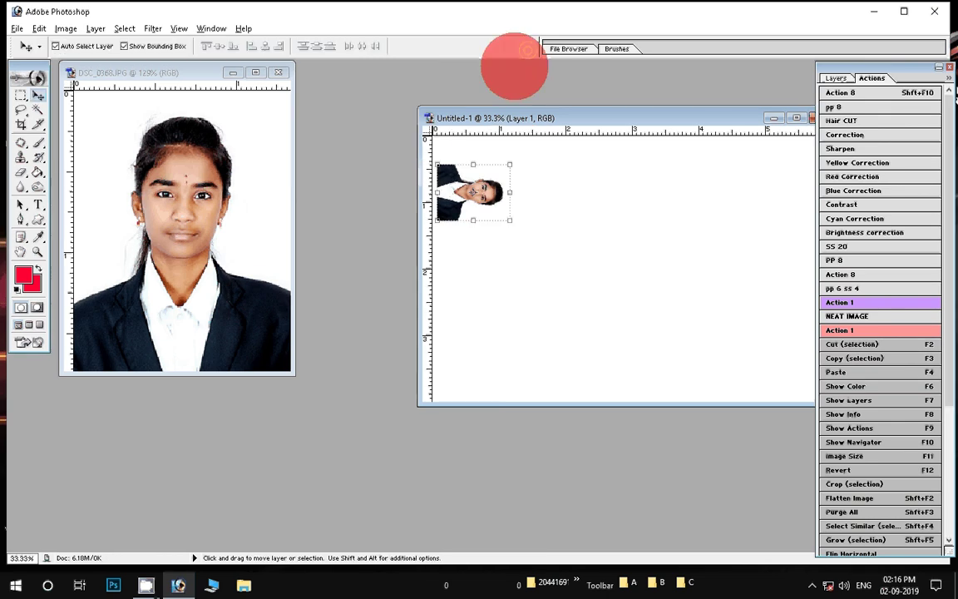
{"action": "left_click", "coordinate": [529, 46]}
{"action": "left_click_drag", "start_coordinate": [458, 183], "coordinate": [462, 161]}
{"action": "left_click", "coordinate": [494, 193]}
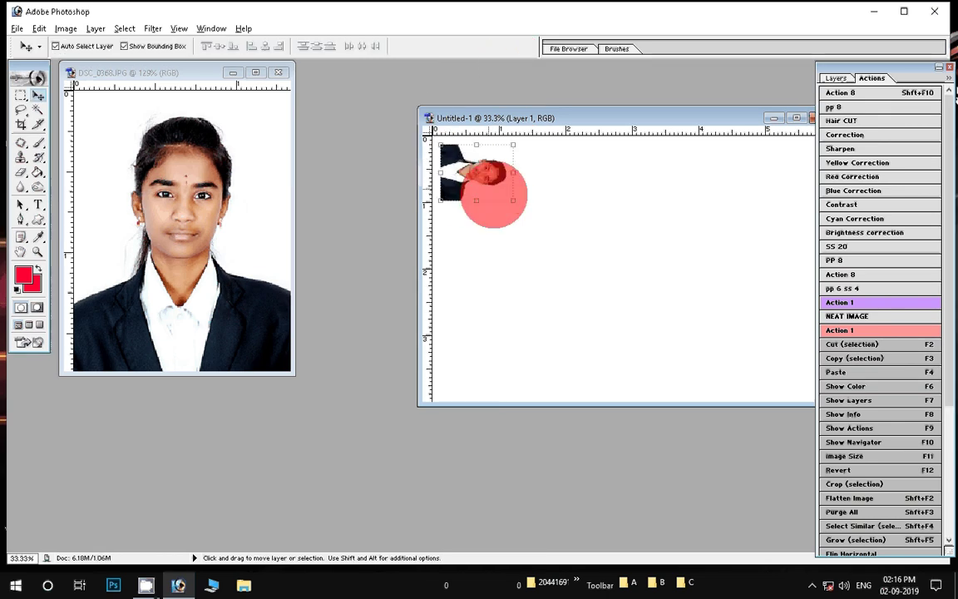
Duplicate the photo layer, hide Background, and arrange four copies in a two-by-two grid.
{"action": "left_click", "coordinate": [96, 29]}
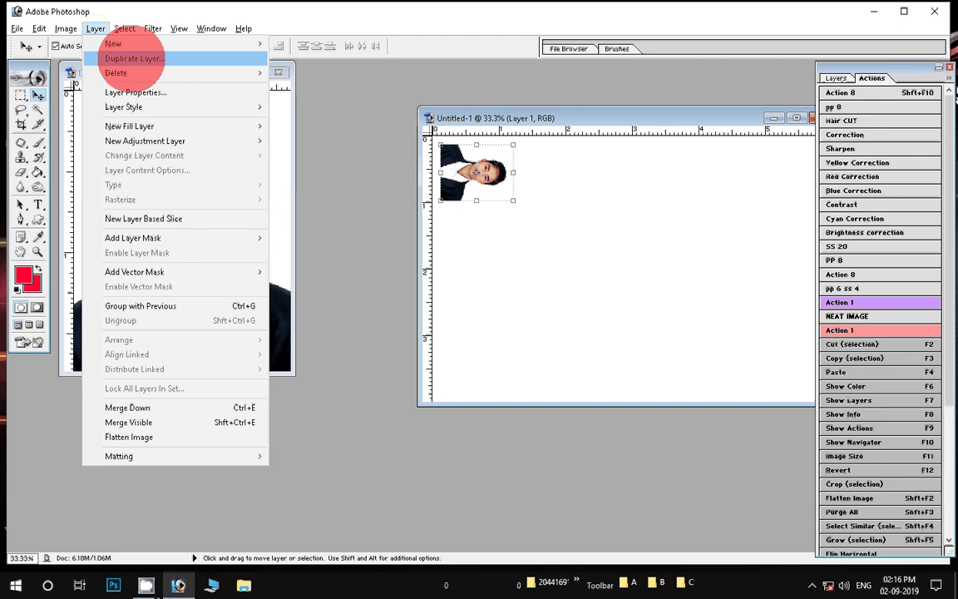
{"action": "left_click", "coordinate": [135, 58]}
{"action": "left_click", "coordinate": [589, 258]}
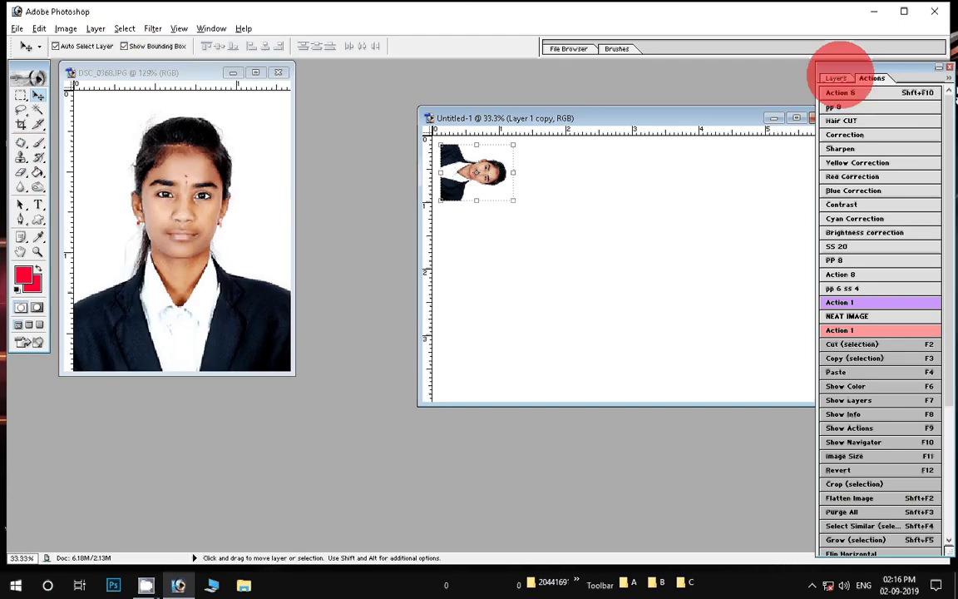
{"action": "left_click", "coordinate": [836, 77]}
{"action": "left_click", "coordinate": [825, 160]}
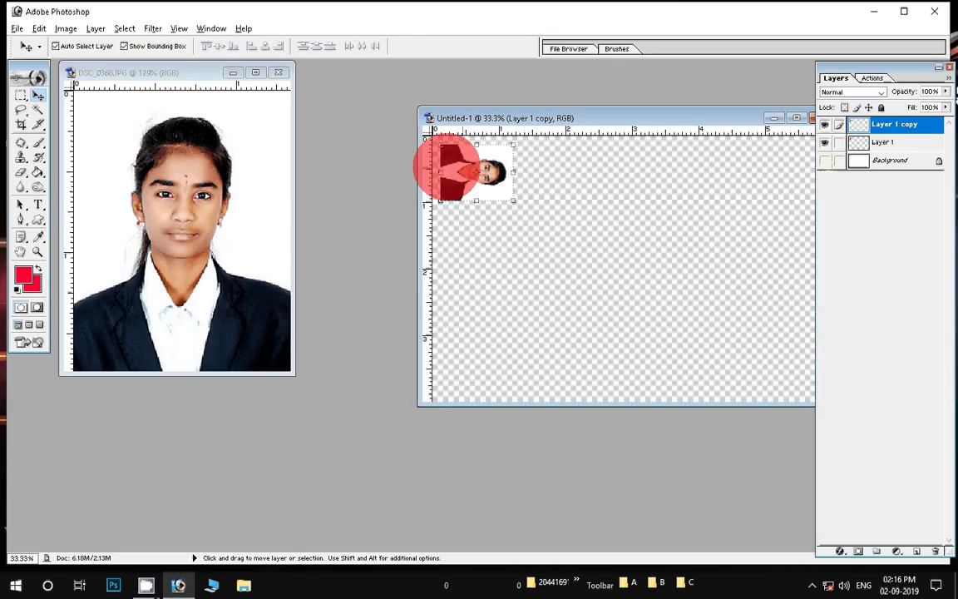
{"action": "mouse_move", "coordinate": [447, 167]}
{"action": "left_mouse_down"}
{"action": "mouse_move", "coordinate": [454, 229]}
{"action": "mouse_move", "coordinate": [468, 223]}
{"action": "left_mouse_up"}
{"action": "key", "text": "ctrl+z"}
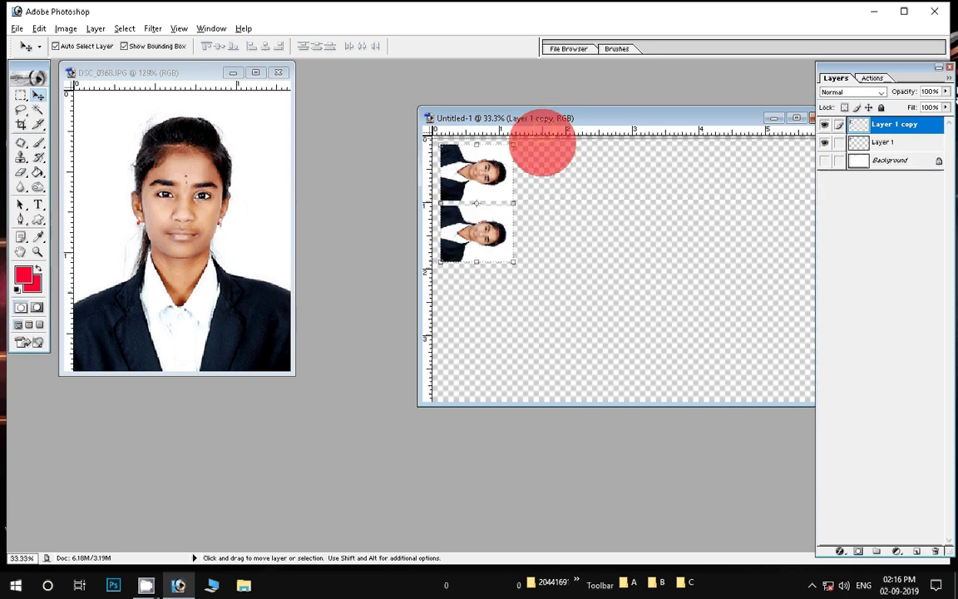
{"action": "left_click_drag", "start_coordinate": [542, 143], "coordinate": [552, 176]}
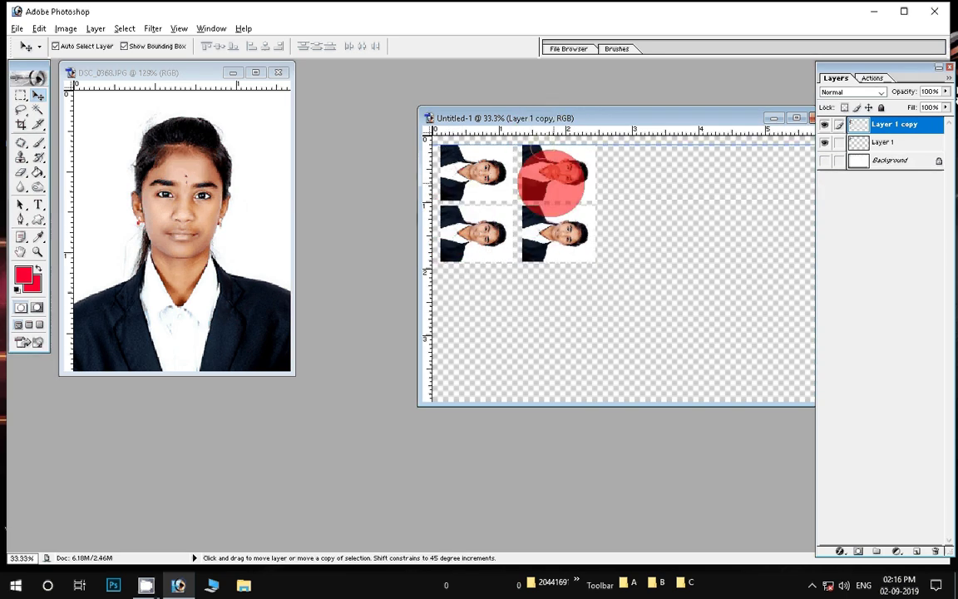
{"action": "left_click", "coordinate": [273, 85]}
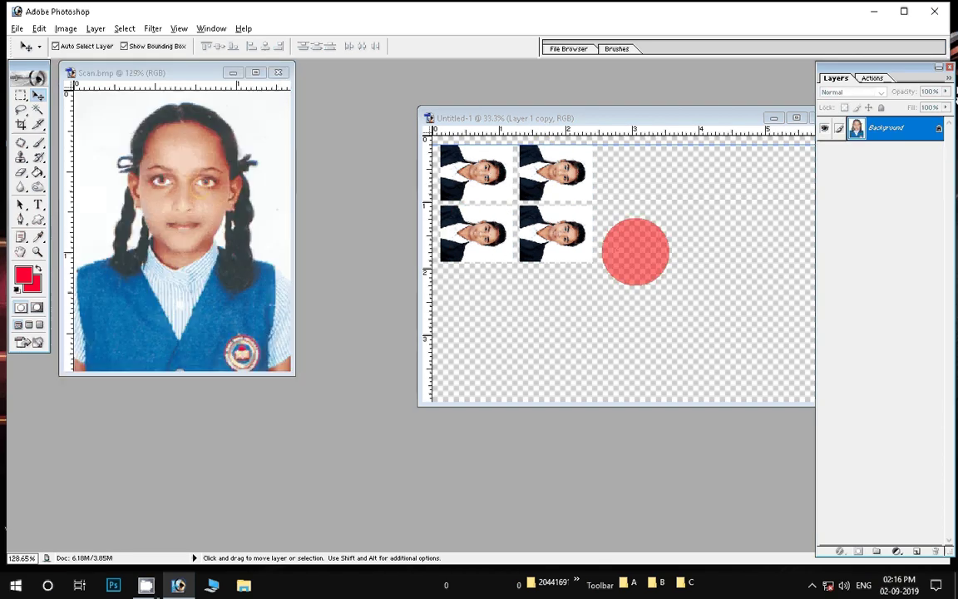
Rotate the second photo 90° clockwise into the third column, merge the pair, and Alt-drag a copy into the fourth column.
{"action": "left_click", "coordinate": [705, 325]}
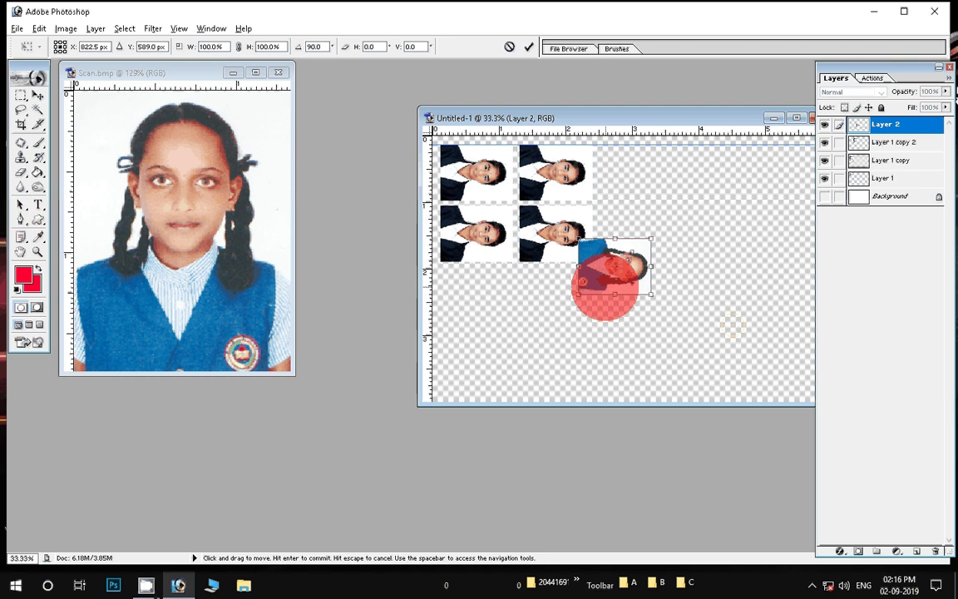
{"action": "key", "text": "Return"}
{"action": "mouse_move", "coordinate": [583, 281]}
{"action": "left_mouse_down"}
{"action": "mouse_move", "coordinate": [604, 187]}
{"action": "mouse_move", "coordinate": [603, 249]}
{"action": "mouse_move", "coordinate": [620, 235]}
{"action": "left_mouse_up"}
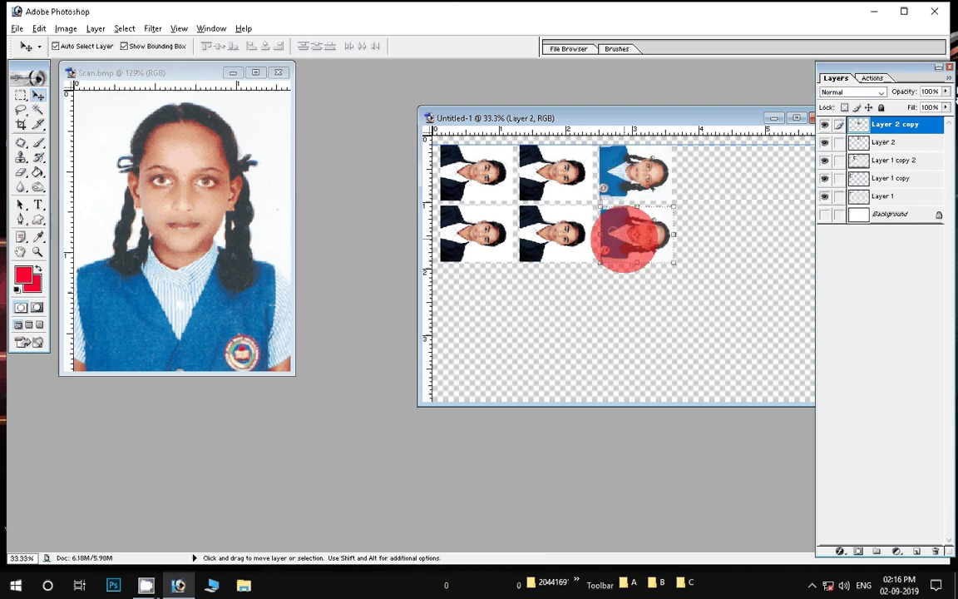
{"action": "key", "text": "ctrl+e"}
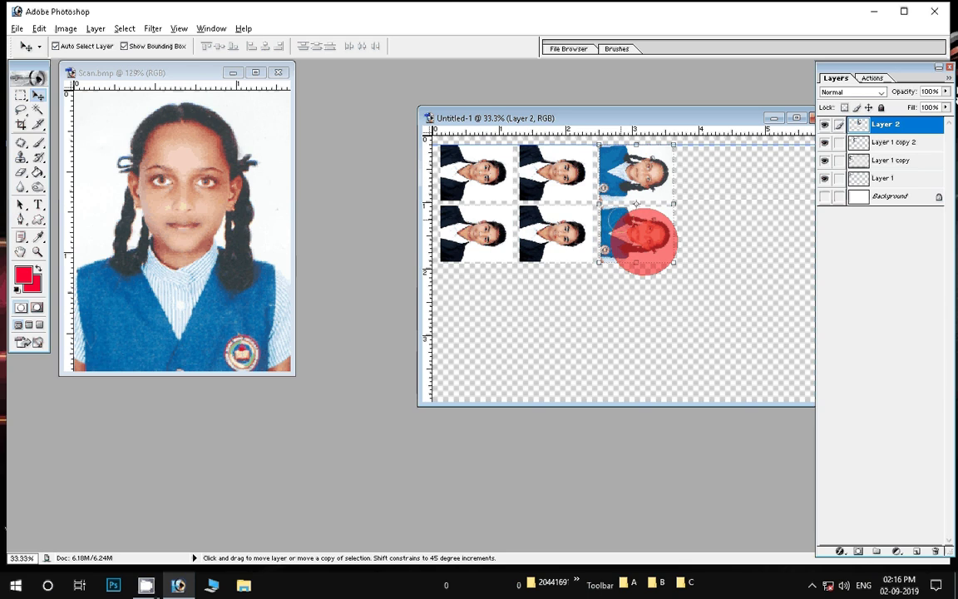
{"action": "left_click_drag", "start_coordinate": [636, 203], "coordinate": [715, 203]}
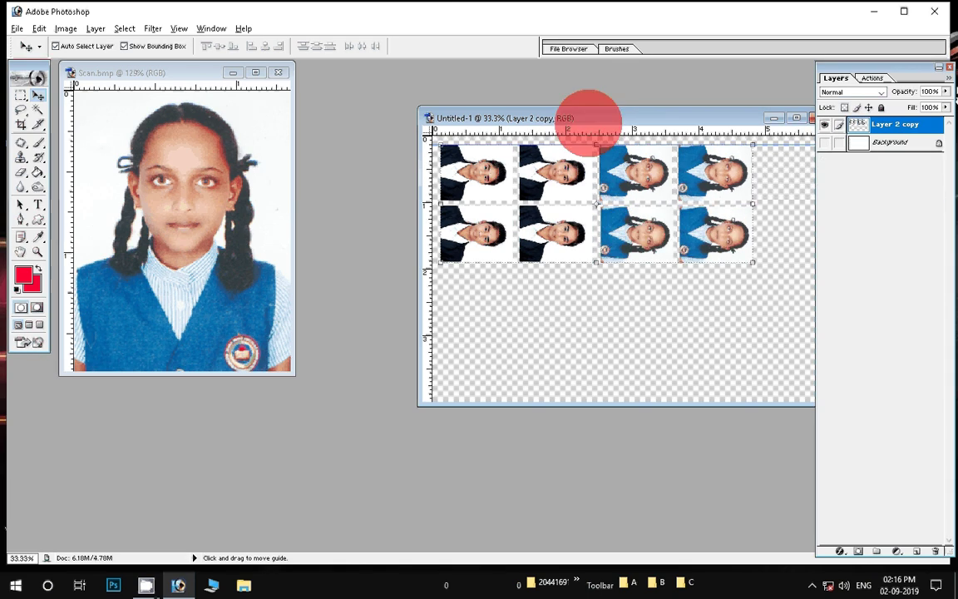
Set up a Stroke layer effect with black colour and 1 px size.
{"action": "left_click", "coordinate": [840, 551]}
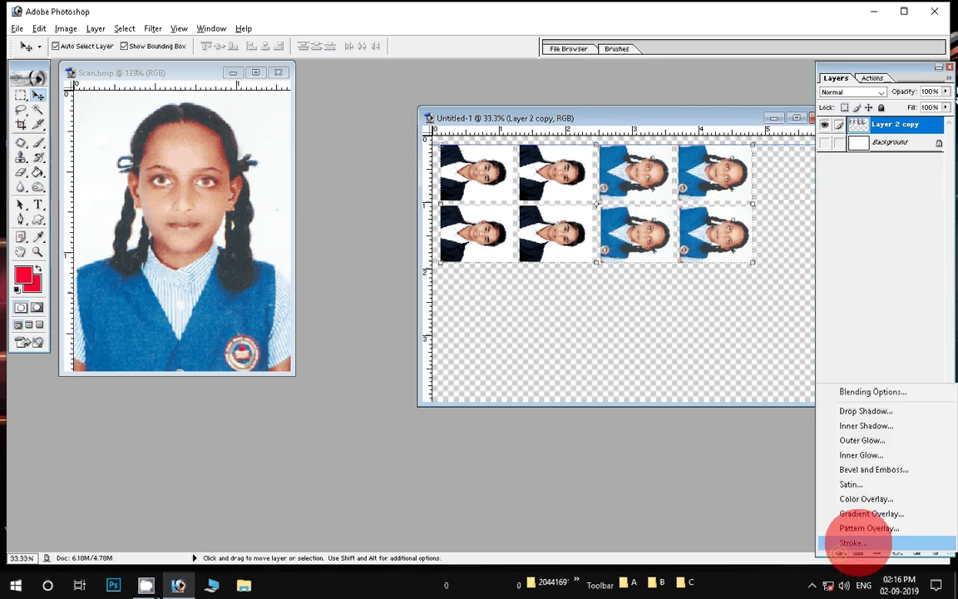
{"action": "left_click", "coordinate": [603, 303]}
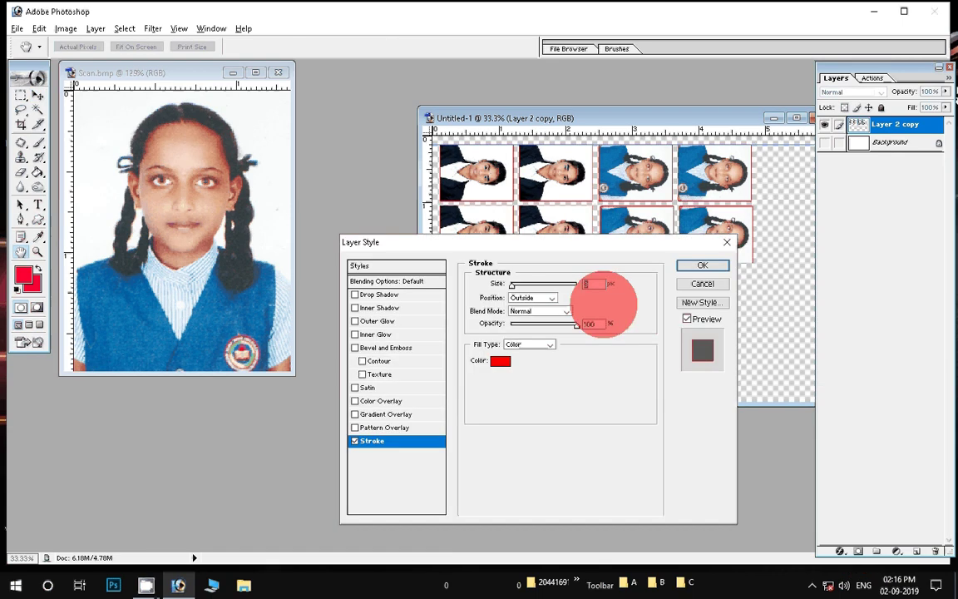
{"action": "left_click", "coordinate": [500, 360]}
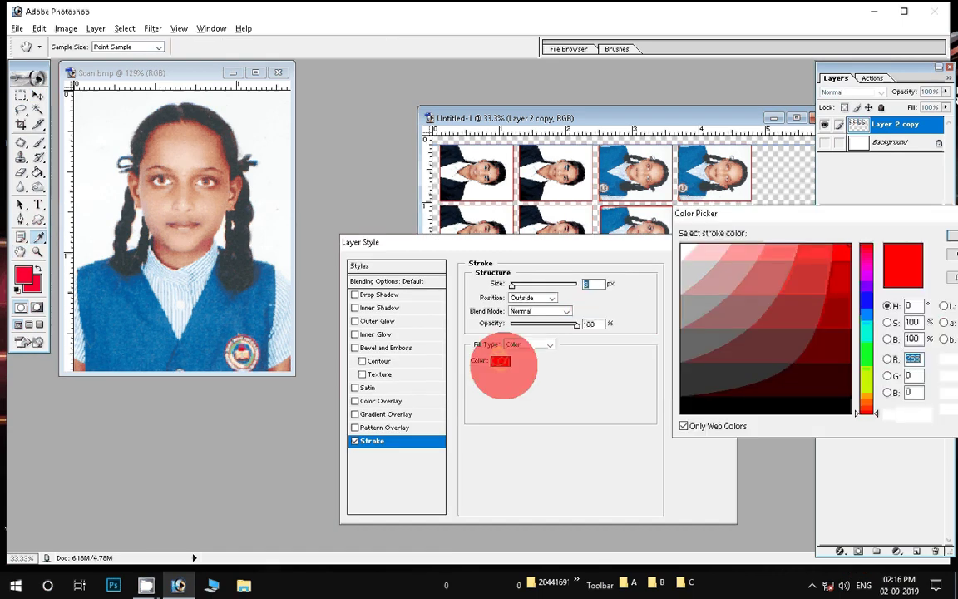
{"action": "type", "text": "0"}
{"action": "left_click", "coordinate": [949, 234]}
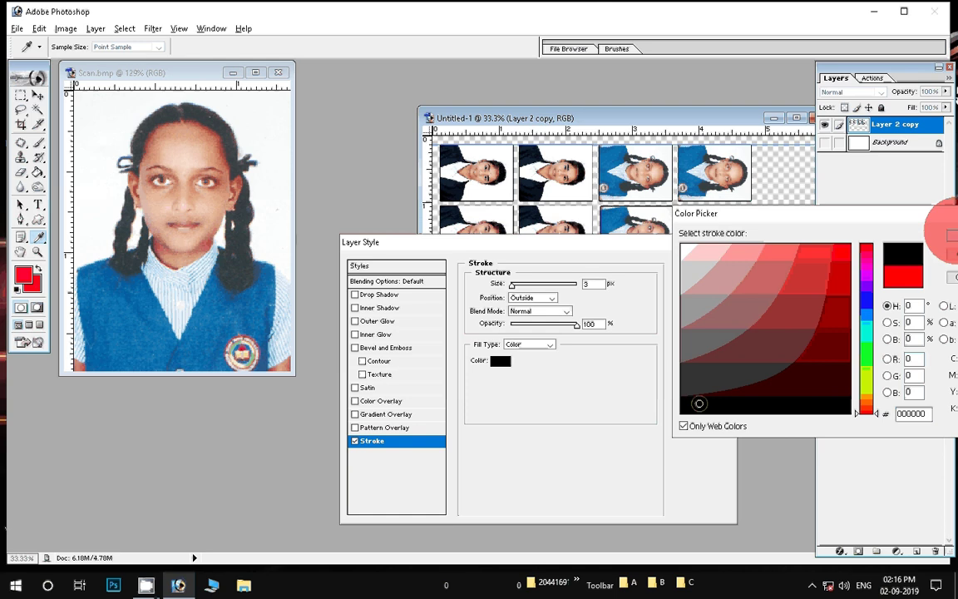
{"action": "type", "text": "1"}
Apply the stroke, close Scan.bmp via the save prompt, and centre the print sheet window.
{"action": "left_click", "coordinate": [705, 266]}
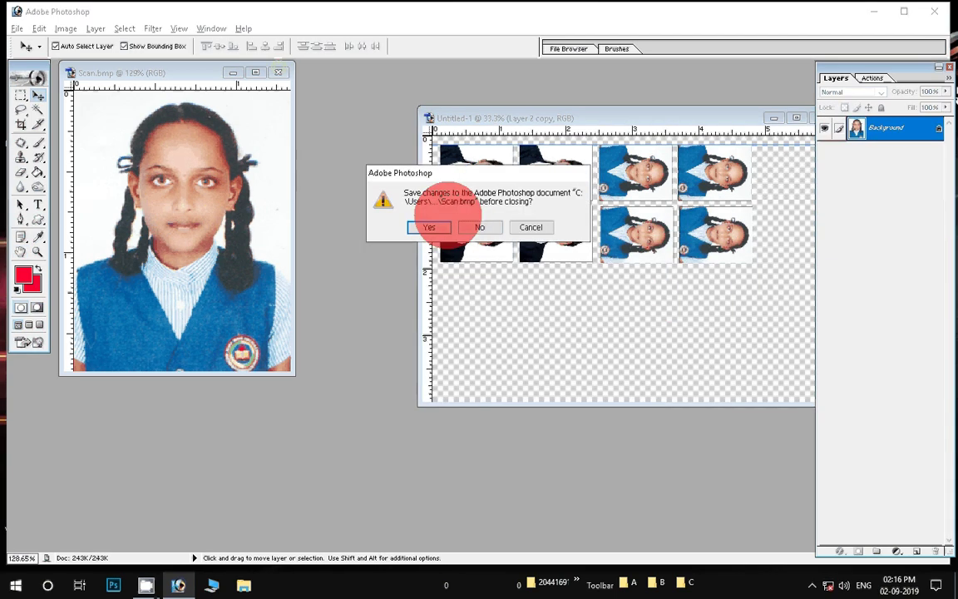
{"action": "left_click", "coordinate": [479, 227]}
{"action": "left_click_drag", "start_coordinate": [340, 123], "coordinate": [323, 122]}
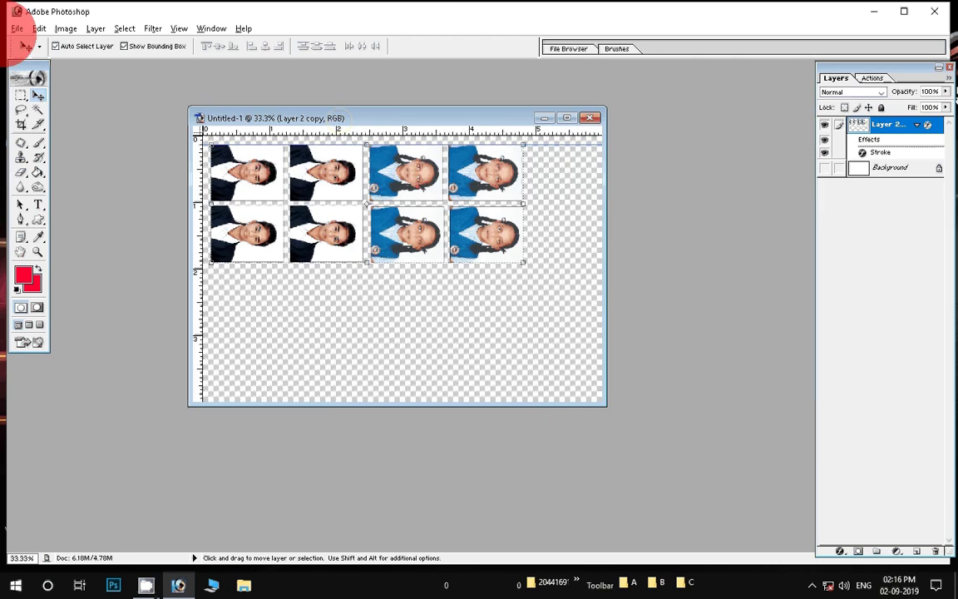